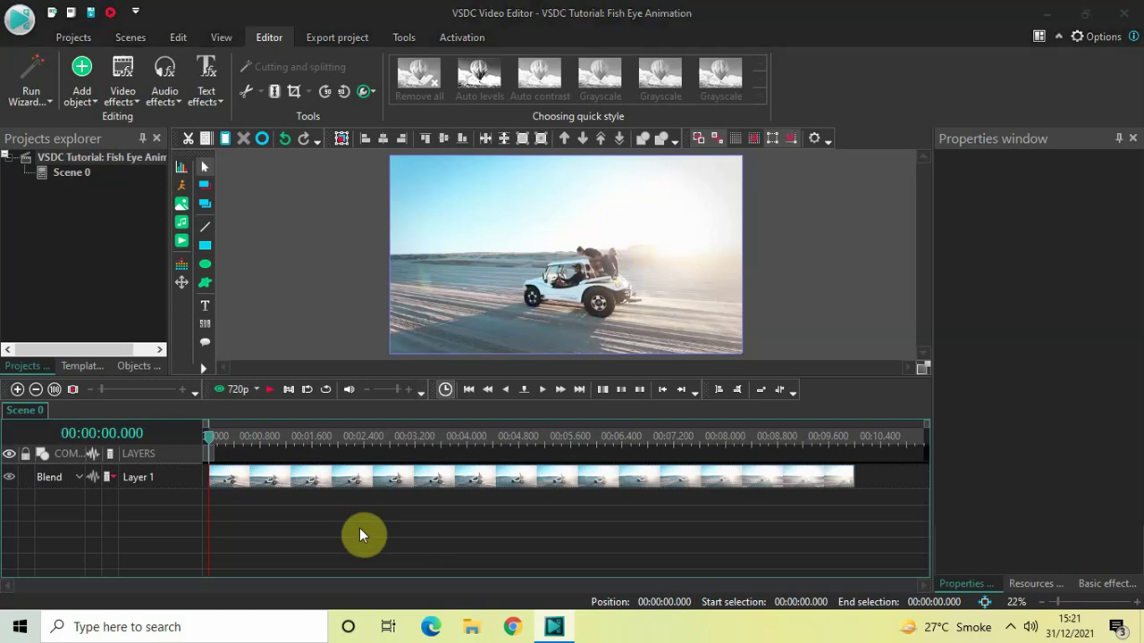
# Step: Preview the car clip, then return the playhead to the start
pyautogui.press('space')
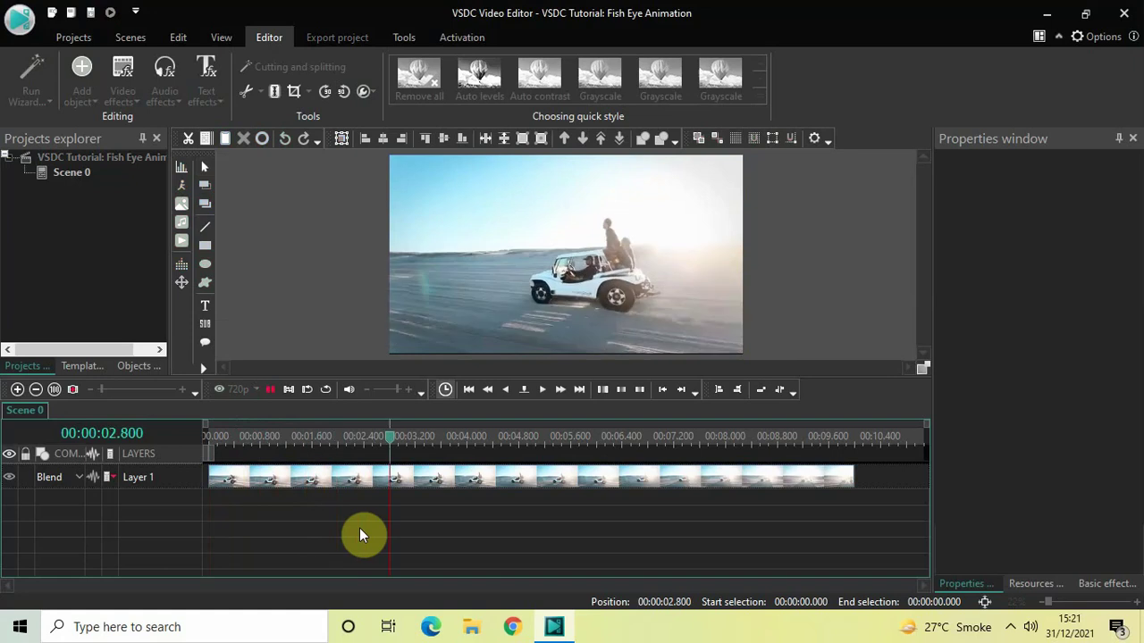
pyautogui.press('space')
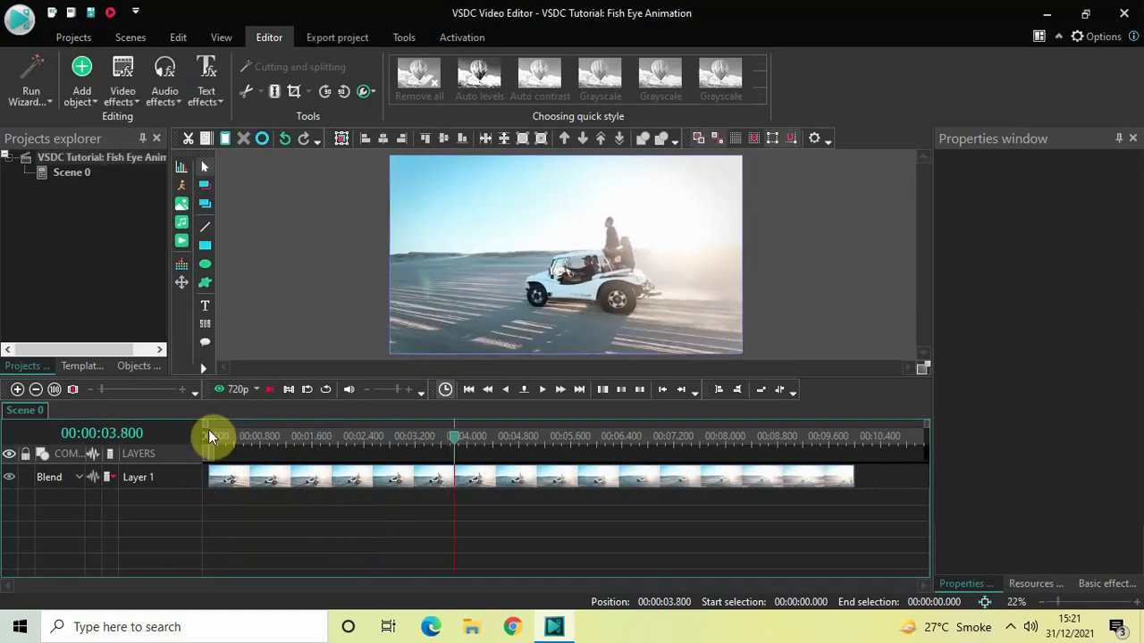
pyautogui.click(208, 435)
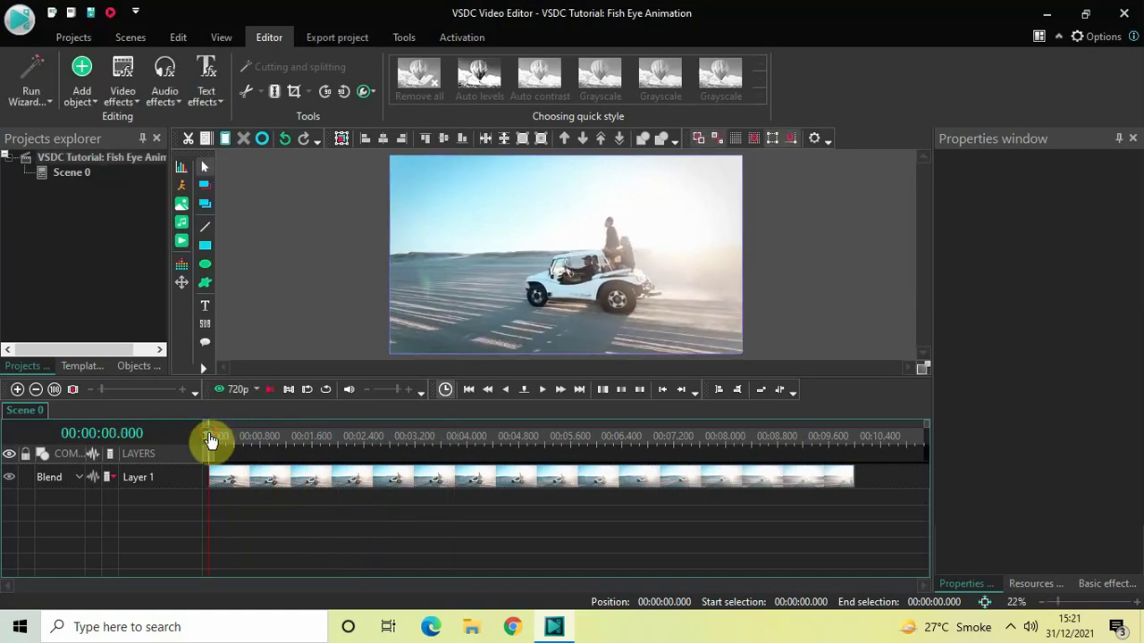
# Step: Add a Distort transform effect covering the car clip's full 10 seconds
pyautogui.doubleClick(275, 473)
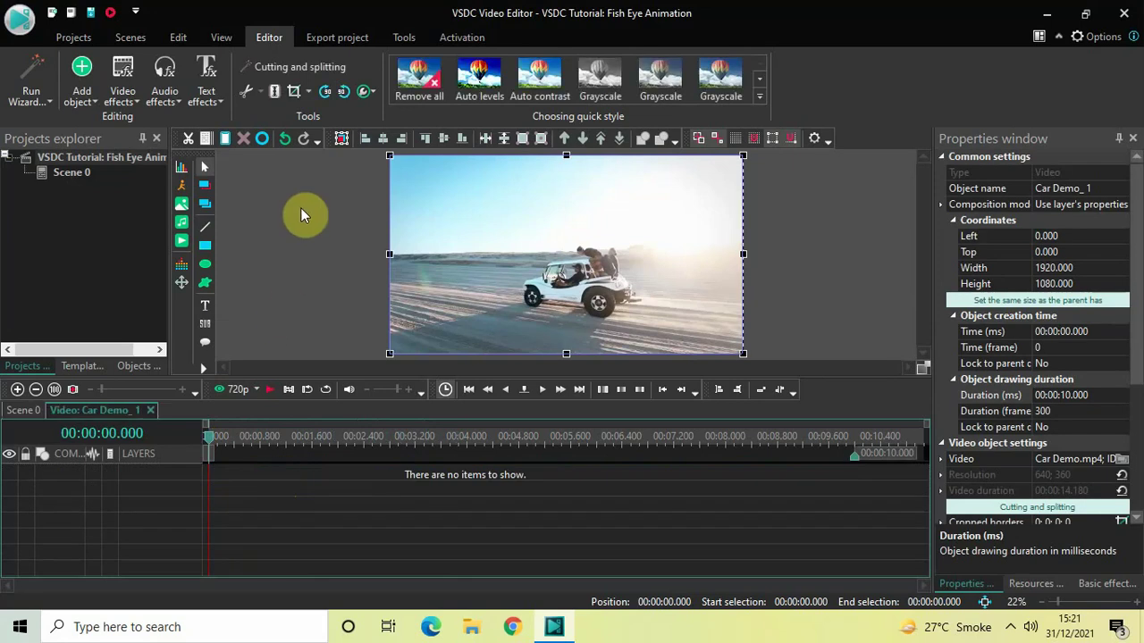
pyautogui.click(124, 89)
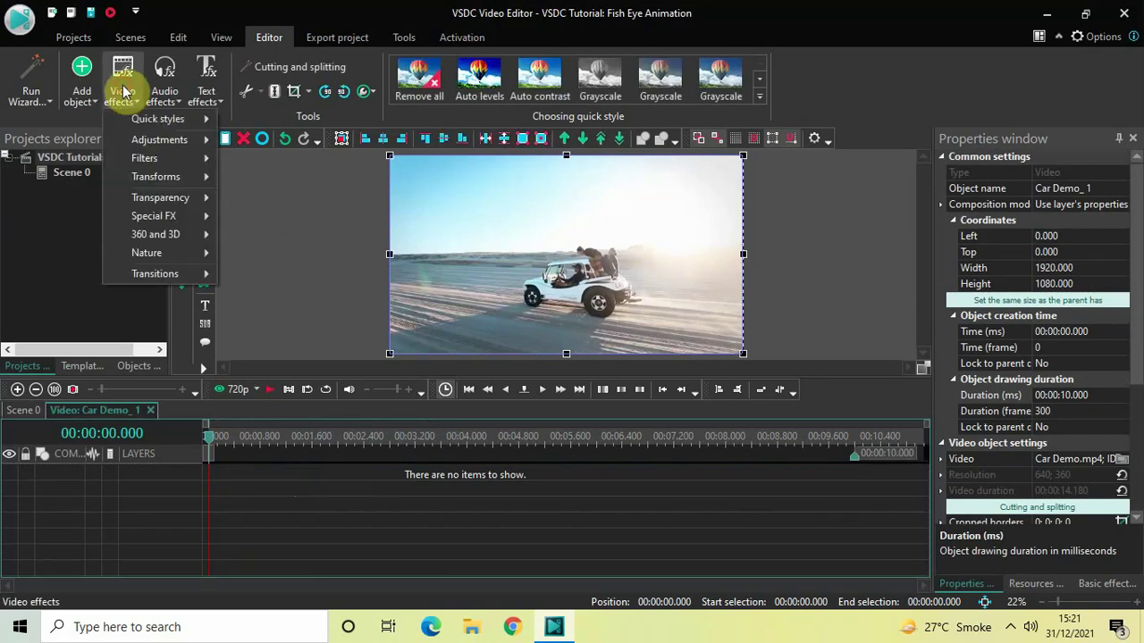
pyautogui.moveTo(168, 178)
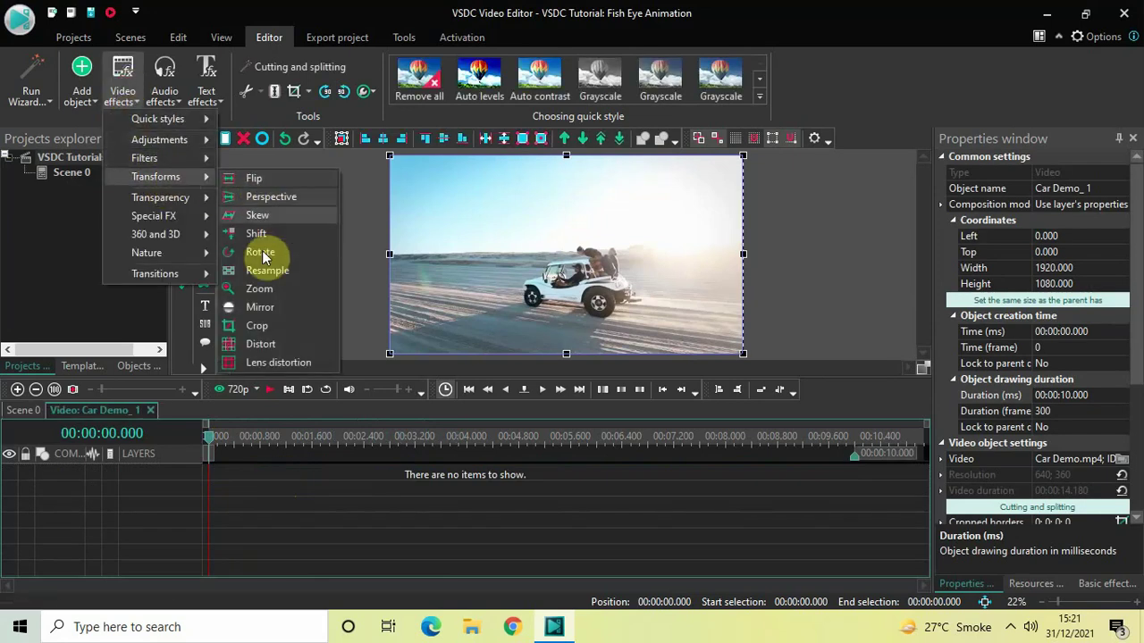
pyautogui.click(262, 359)
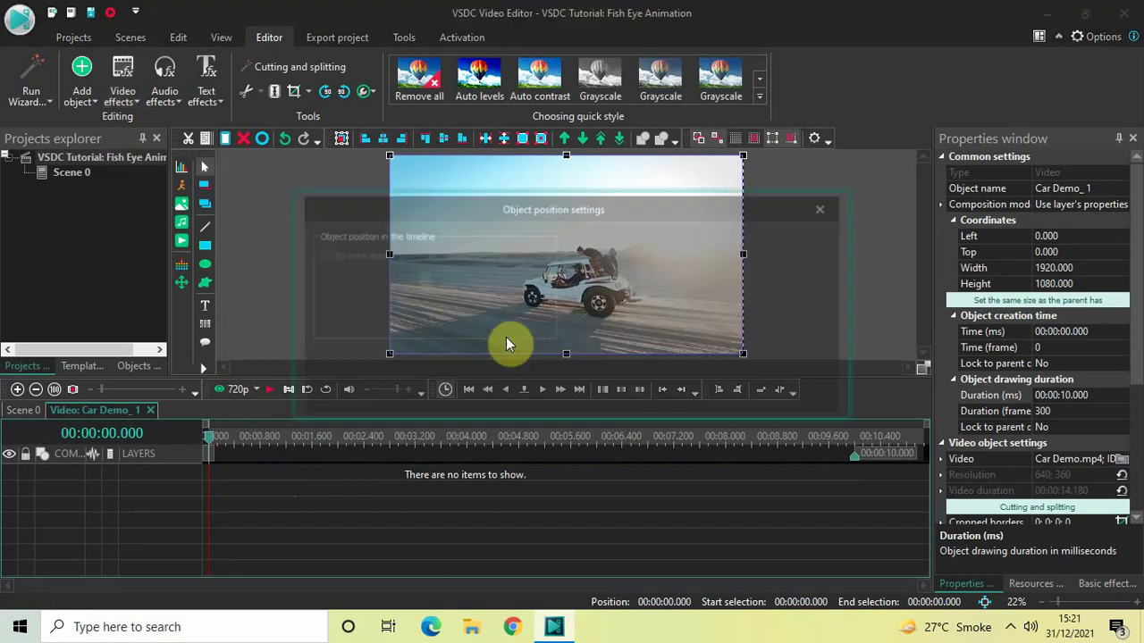
pyautogui.click(720, 391)
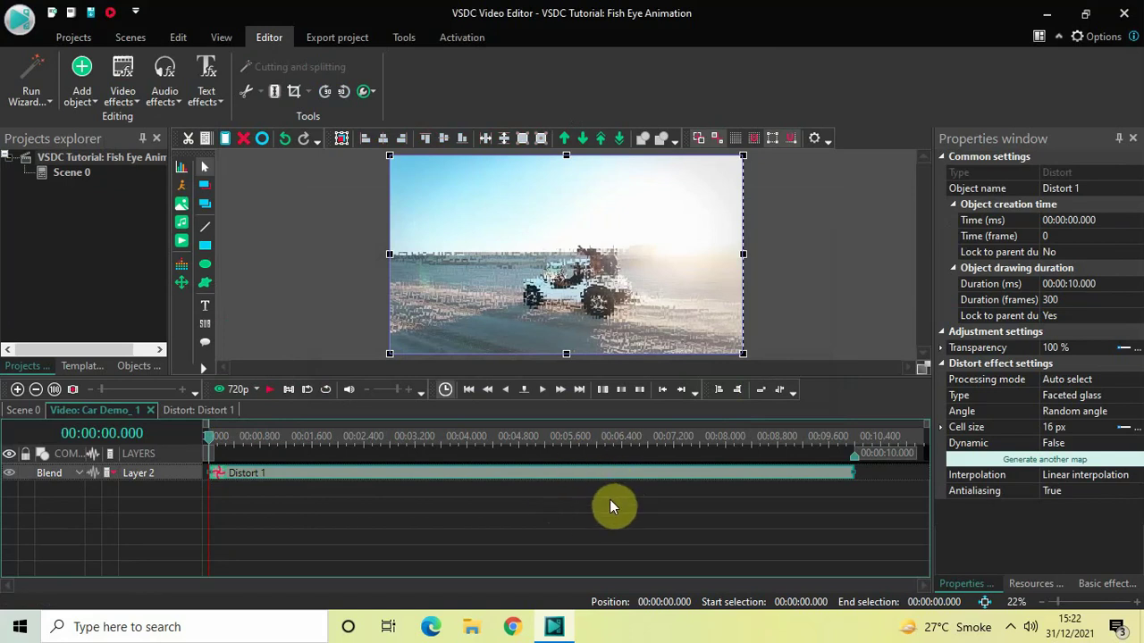
# Step: Shorten Distort 1 to a 3-second duration (00:00:03.000)
pyautogui.click(1106, 283)
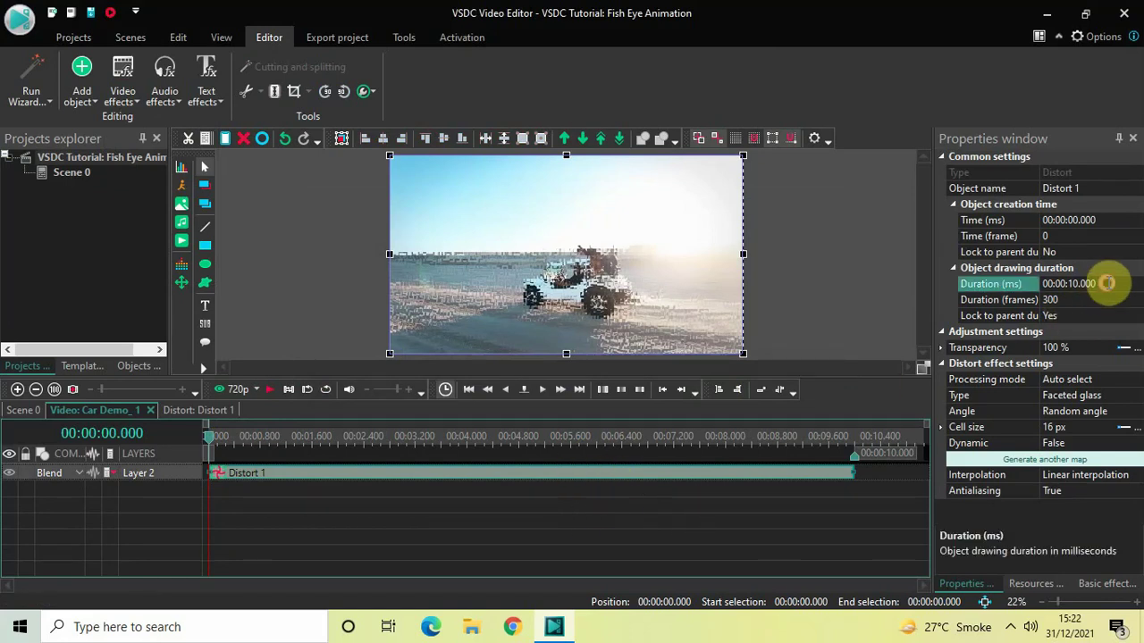
pyautogui.press('BackSpace')
pyautogui.press('BackSpace')
pyautogui.press('BackSpace')
pyautogui.press('BackSpace')
pyautogui.press('BackSpace')
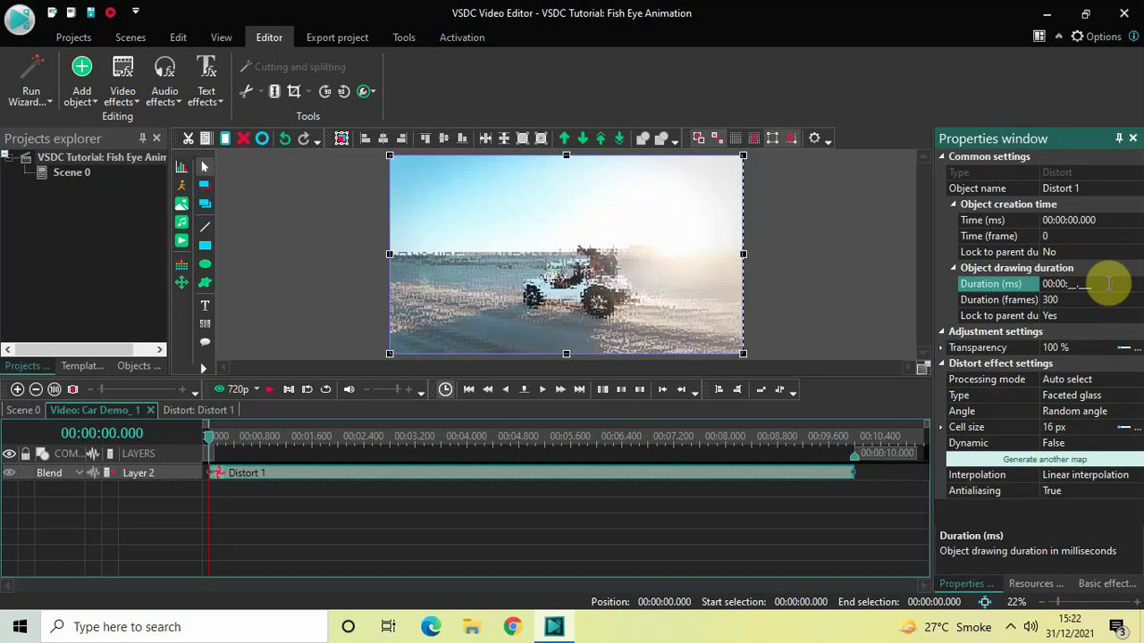
pyautogui.write('3000')
pyautogui.press('Return')
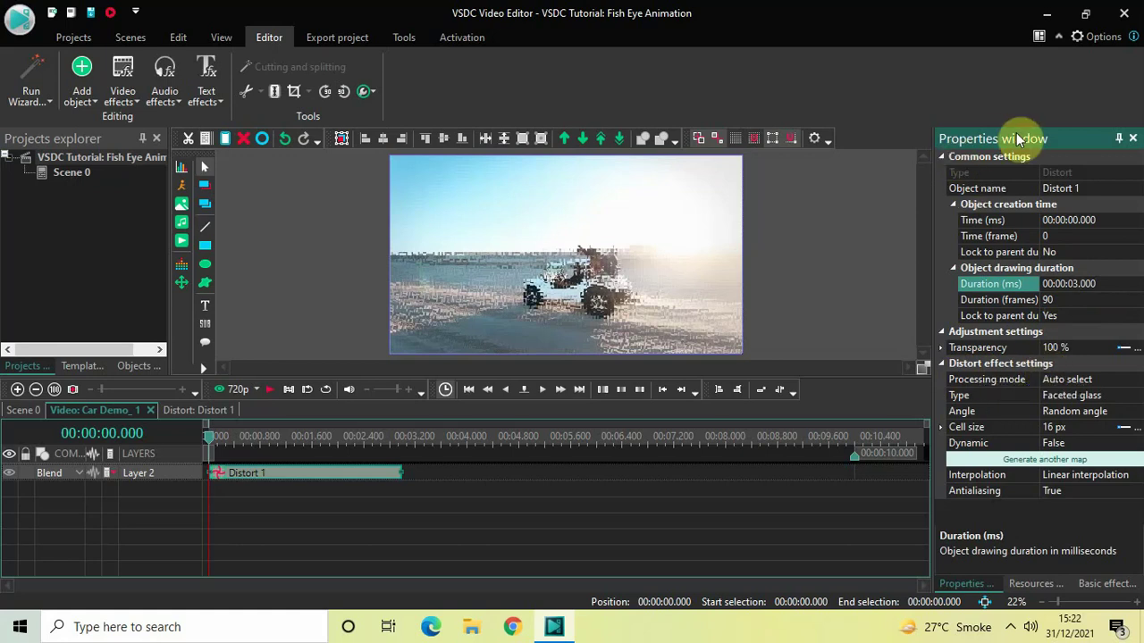
pyautogui.click(1137, 396)
pyautogui.click(1136, 395)
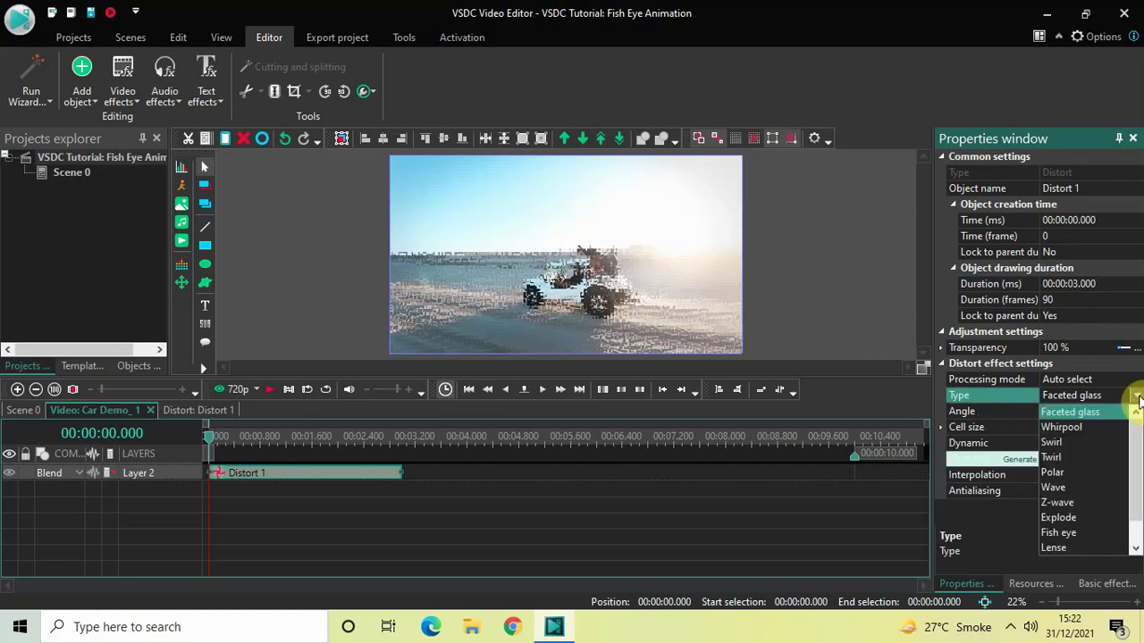
# Step: Make Distort 1 a Fish eye with radius animating from 0 to 100 % (0;100)
pyautogui.click(1069, 534)
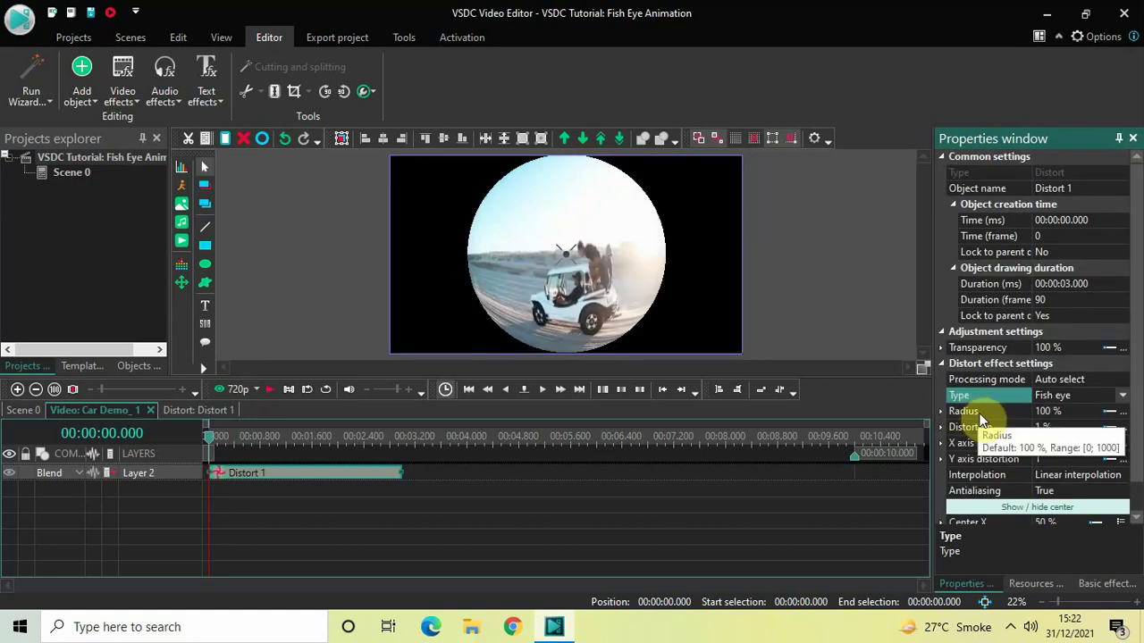
pyautogui.click(1072, 413)
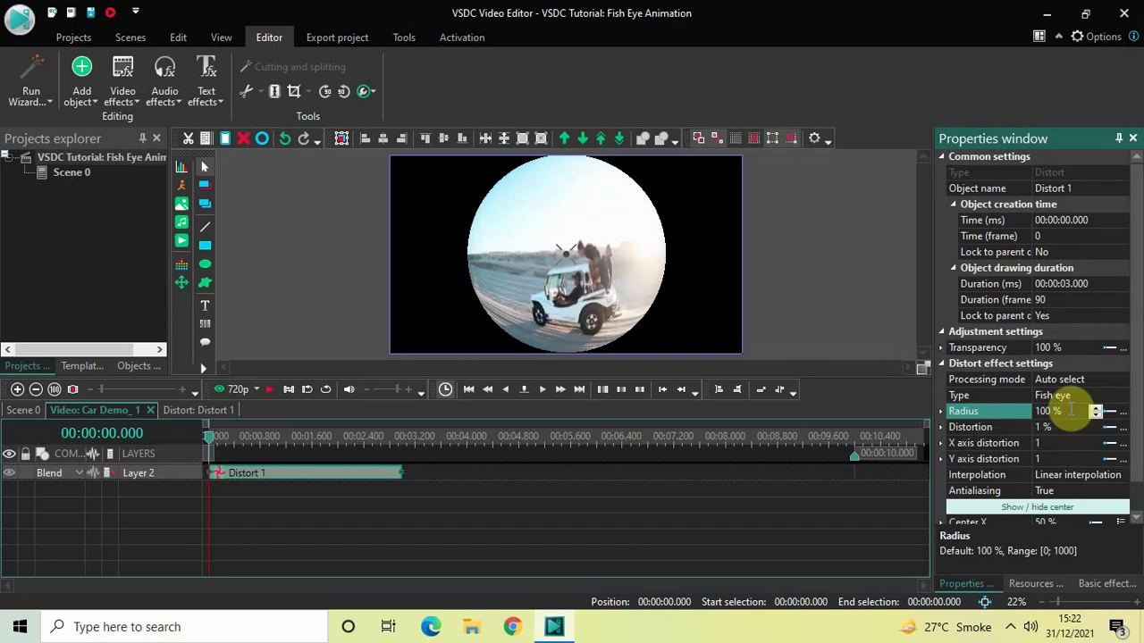
pyautogui.press('BackSpace')
pyautogui.press('BackSpace')
pyautogui.press('BackSpace')
pyautogui.press('BackSpace')
pyautogui.press('BackSpace')
pyautogui.write('0')
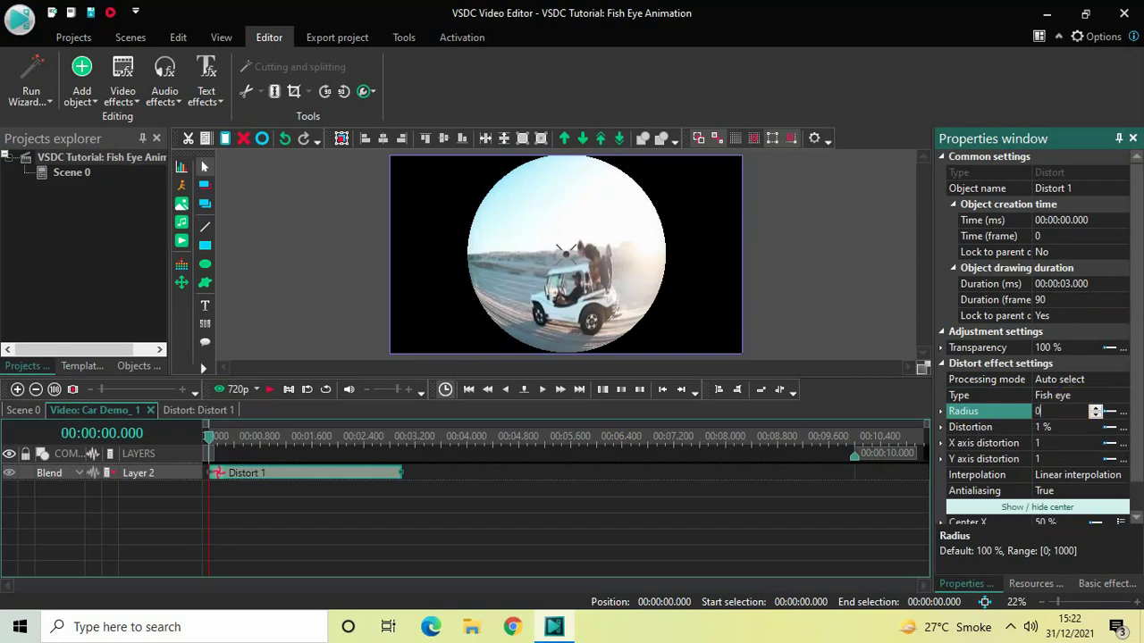
pyautogui.write(';100')
pyautogui.press('Return')
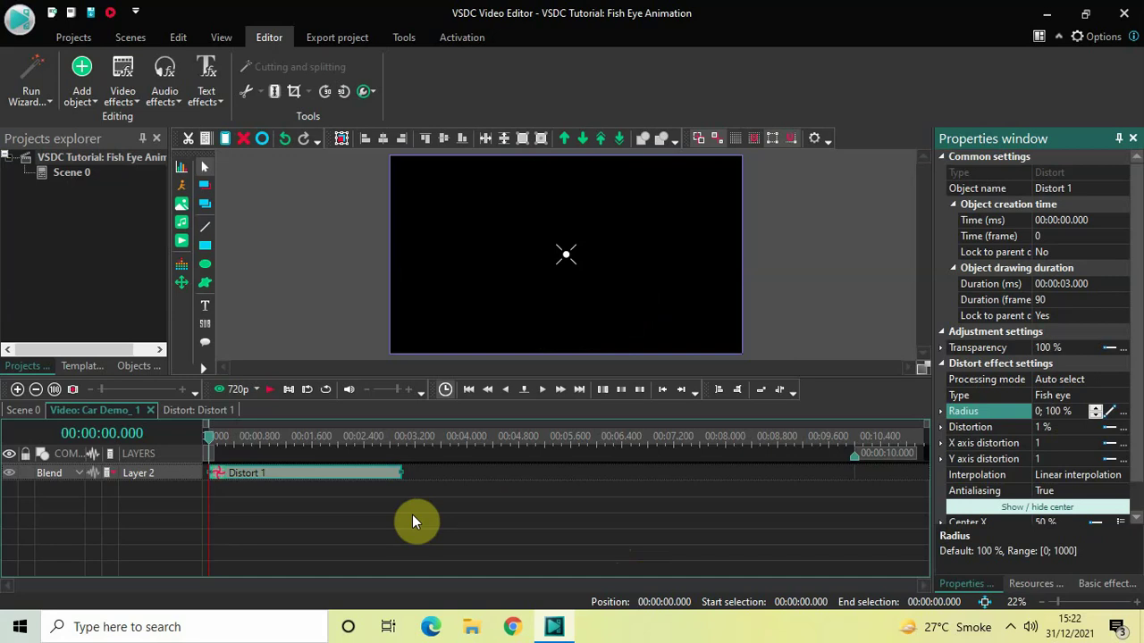
pyautogui.press('space')
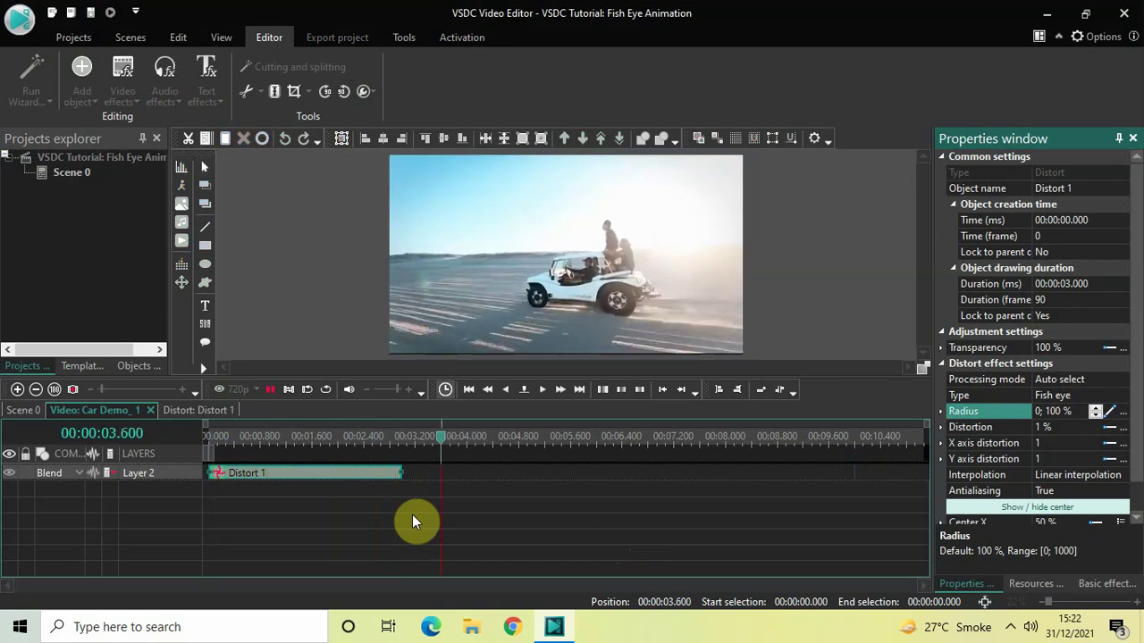
pyautogui.press('space')
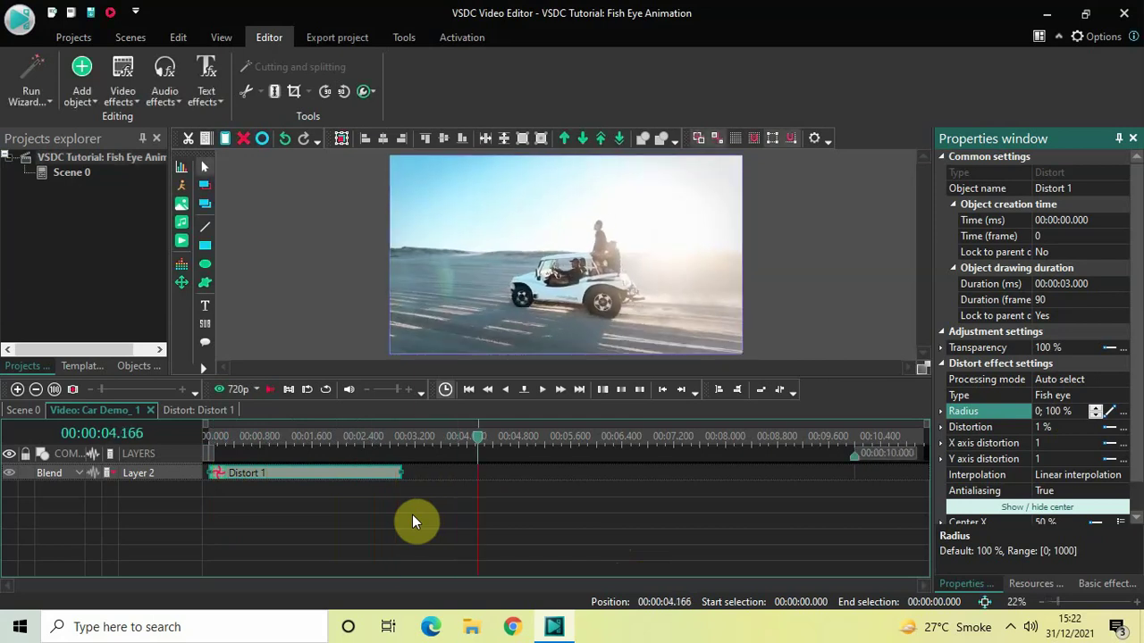
pyautogui.click(286, 482)
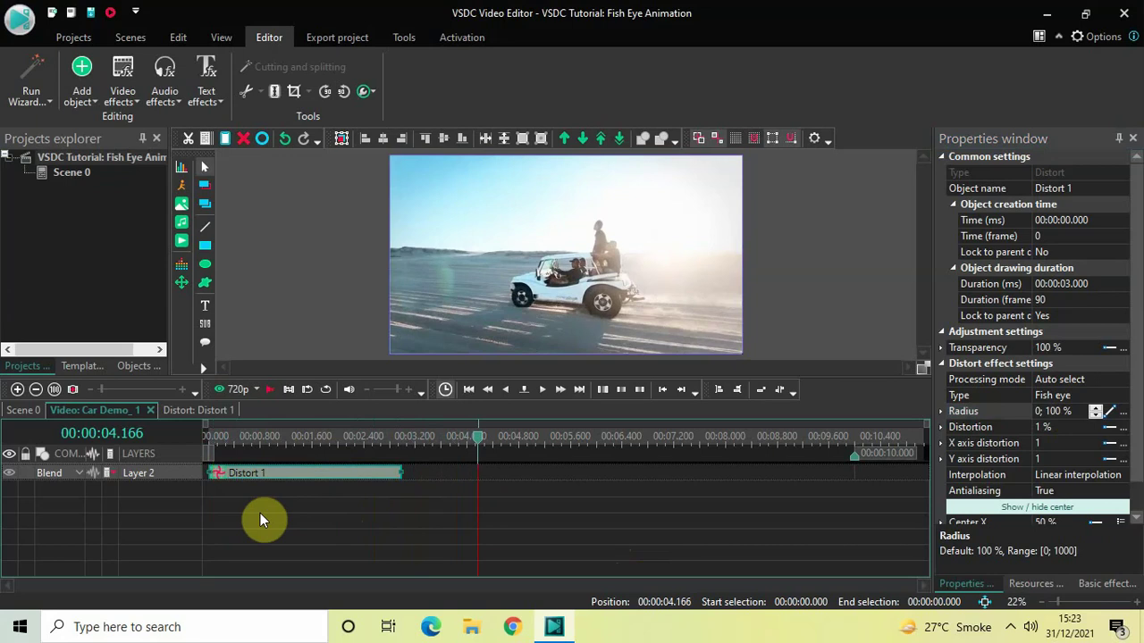
# Step: Paste a Distort 2 copy right after Distort 1 and set its duration to 4 seconds
pyautogui.hotkey('ctrl', 'v')
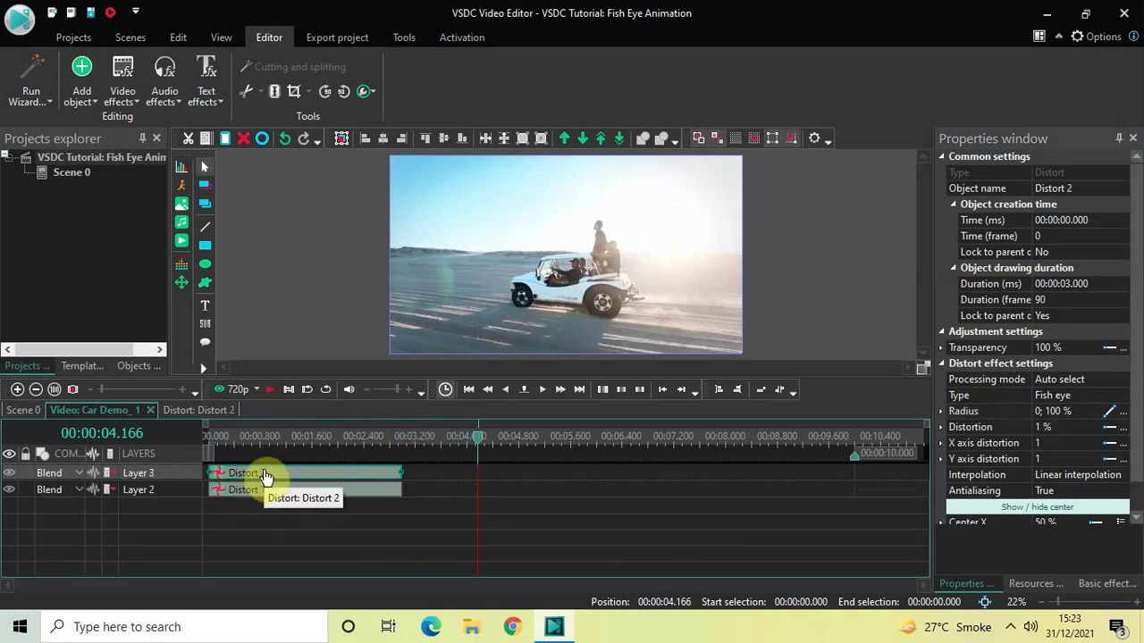
pyautogui.moveTo(268, 479); pyautogui.dragTo(316, 487)
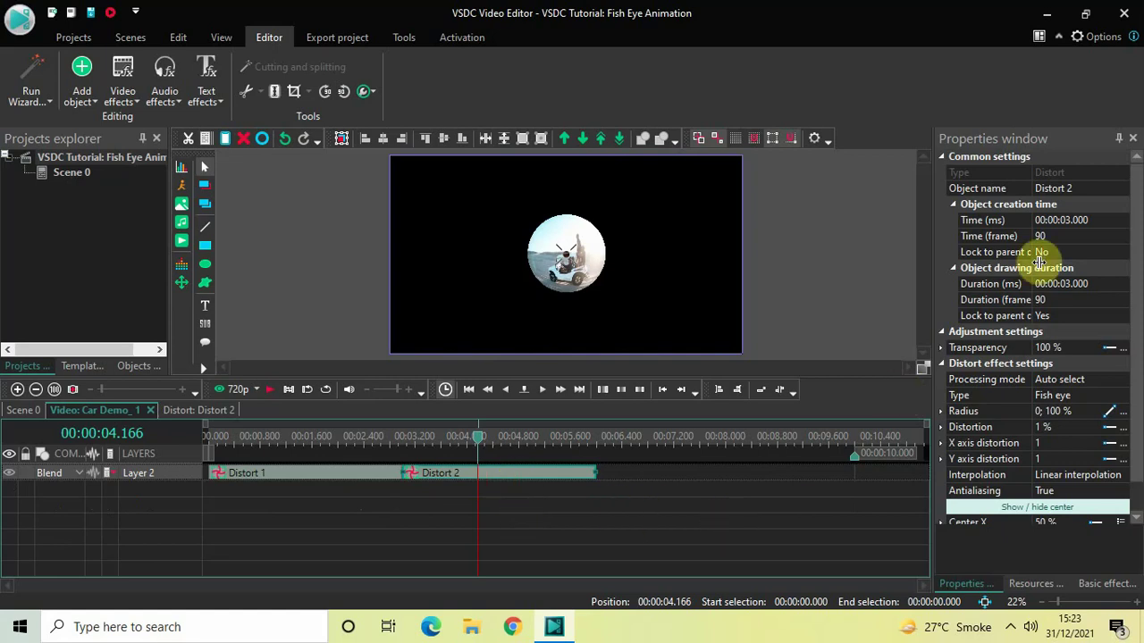
pyautogui.click(1087, 282)
pyautogui.press('BackSpace')
pyautogui.press('BackSpace')
pyautogui.press('BackSpace')
pyautogui.press('BackSpace')
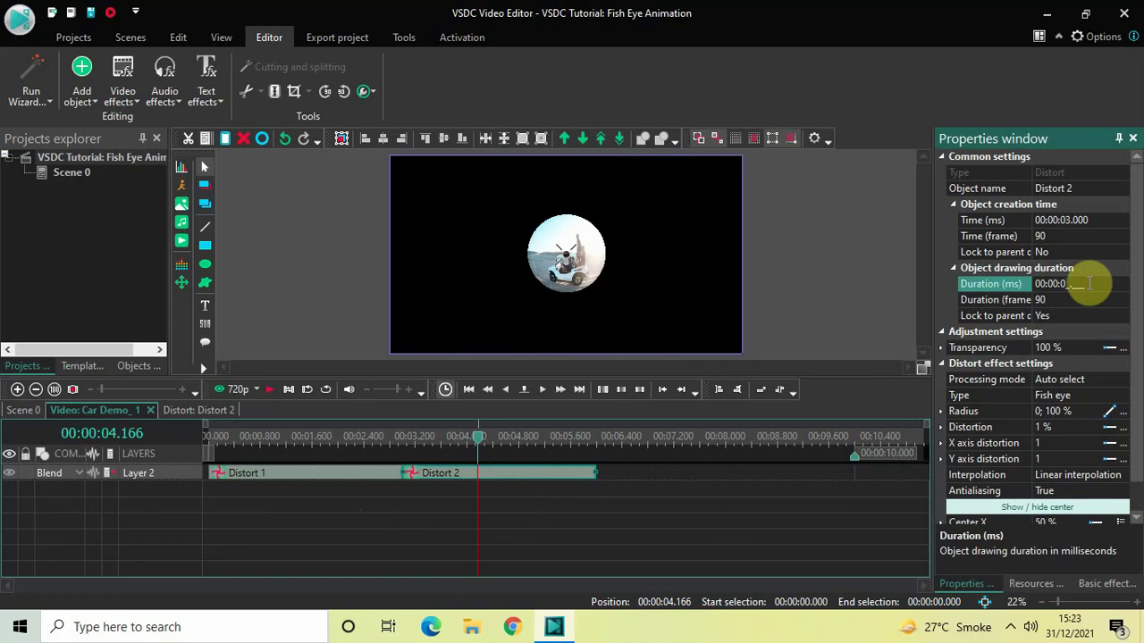
pyautogui.write('4.000')
pyautogui.press('Return')
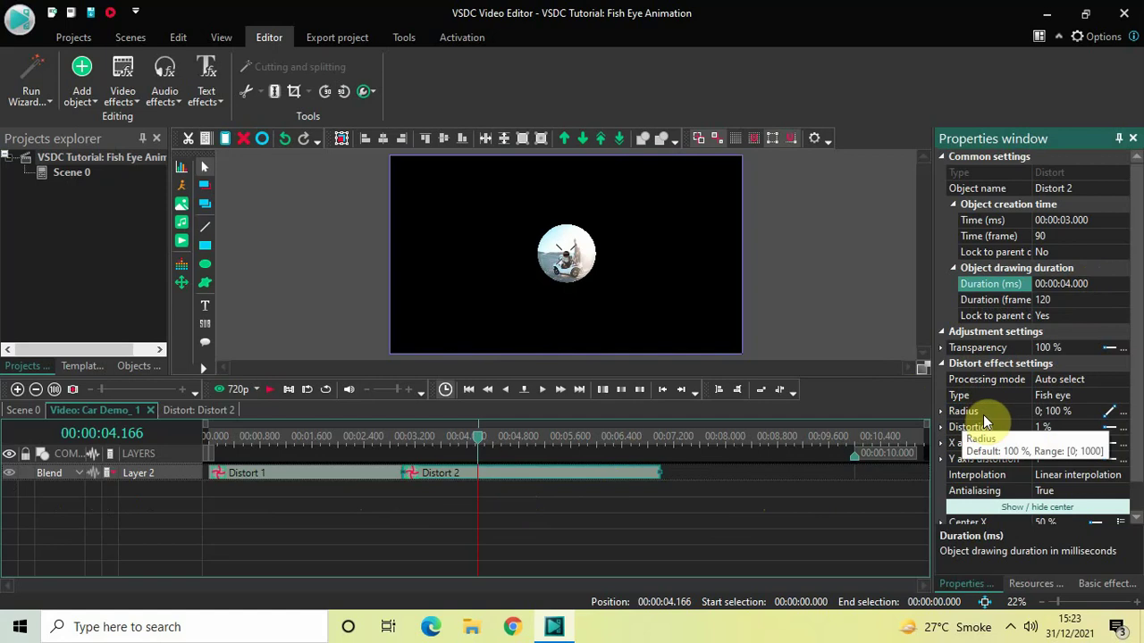
# Step: Fix Distort 2's fish-eye Radius at a constant 100 %
pyautogui.click(1077, 412)
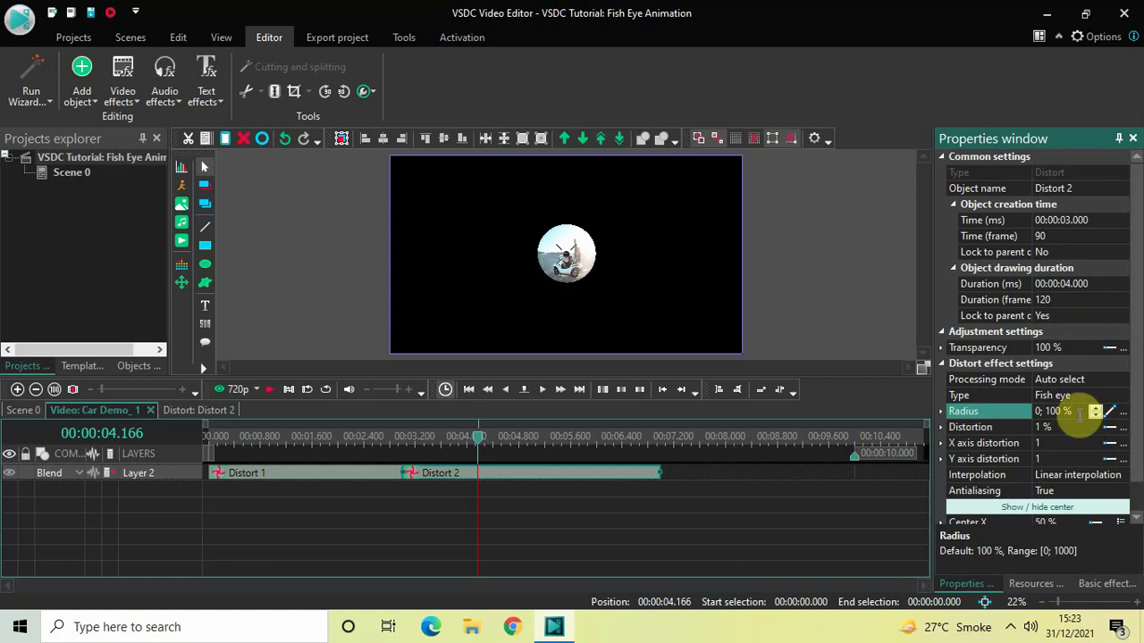
pyautogui.hotkey('ctrl', 'a')
pyautogui.press('BackSpace')
pyautogui.write('100')
pyautogui.press('Return')
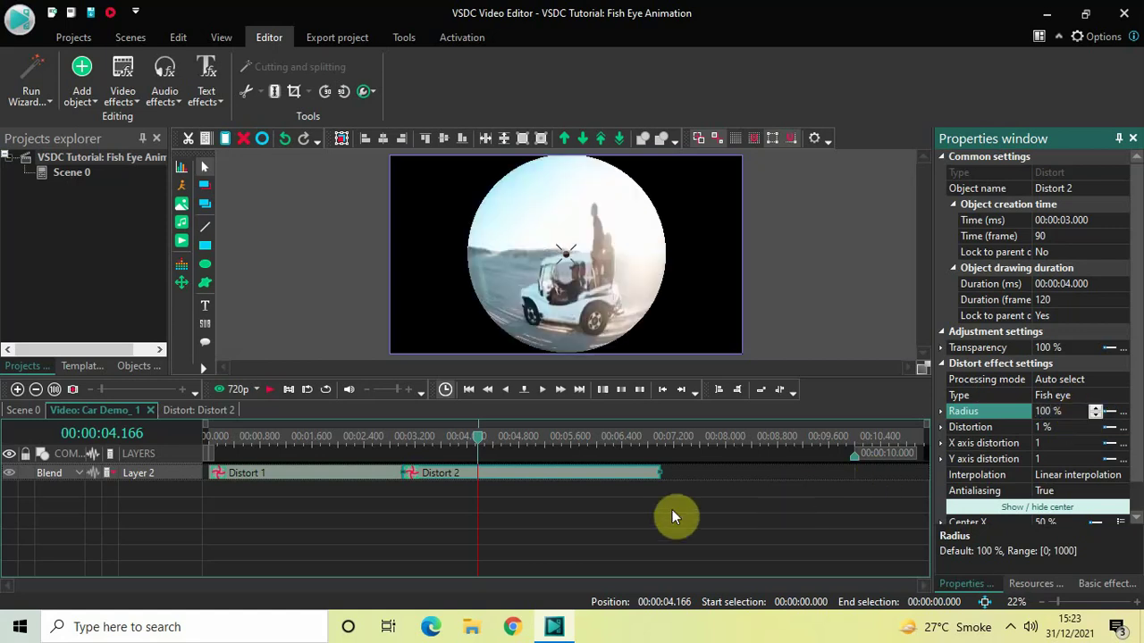
# Step: Deselect Distort 2 and select the Distort 1 clip instead
pyautogui.click(640, 515)
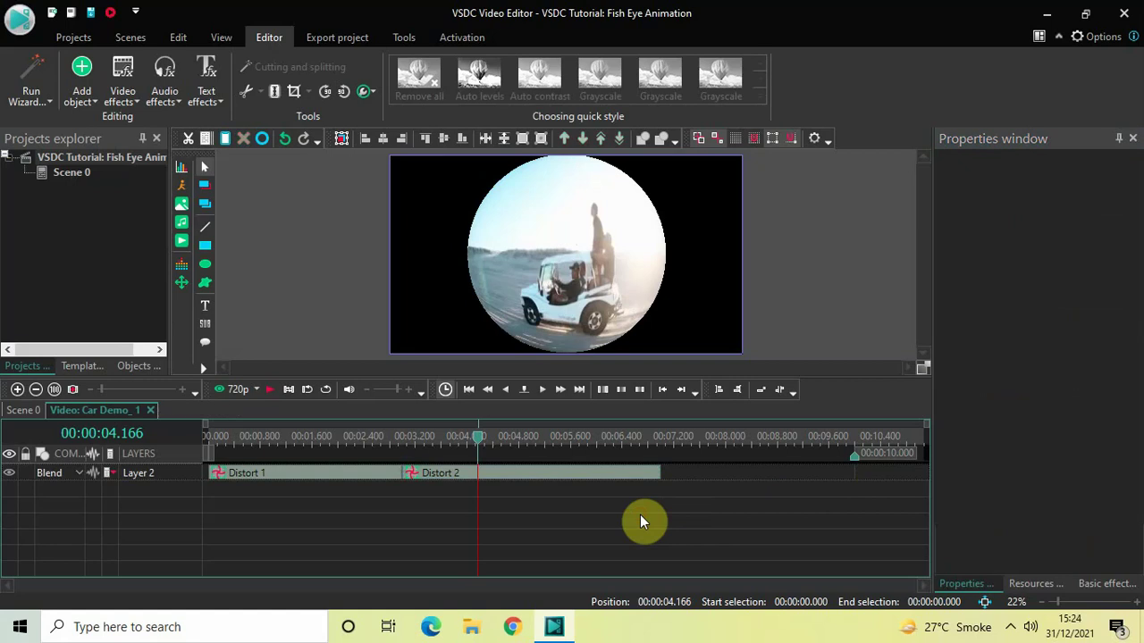
pyautogui.click(287, 474)
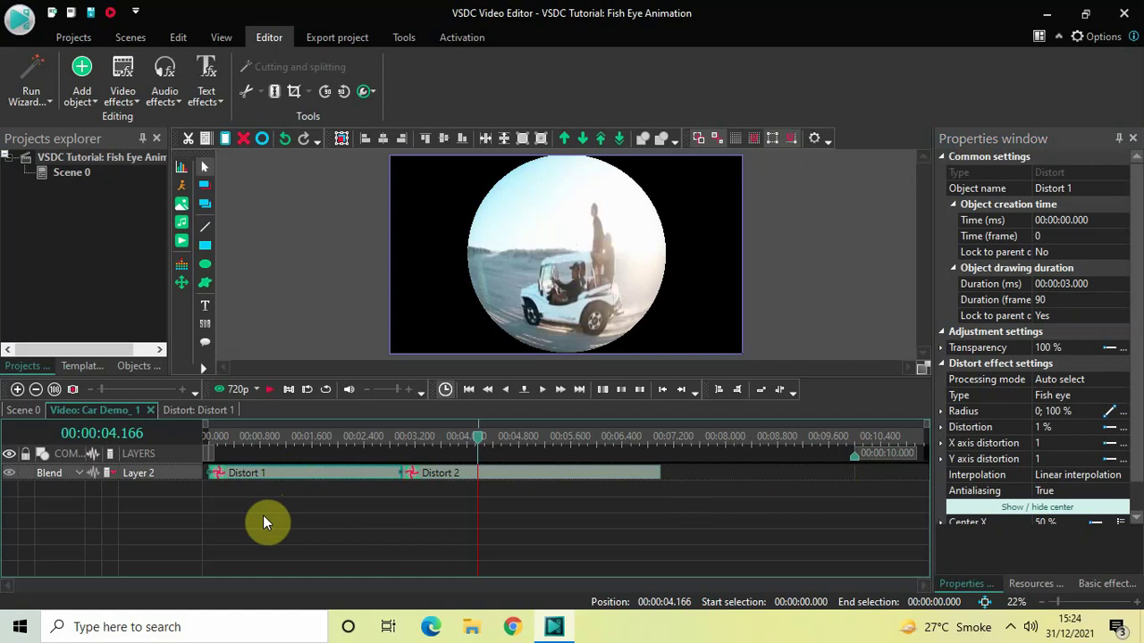
# Step: Paste a Distort 3 copy at 7 s after Distort 2 and start retyping its Radius toward 100;0
pyautogui.hotkey('ctrl', 'v')
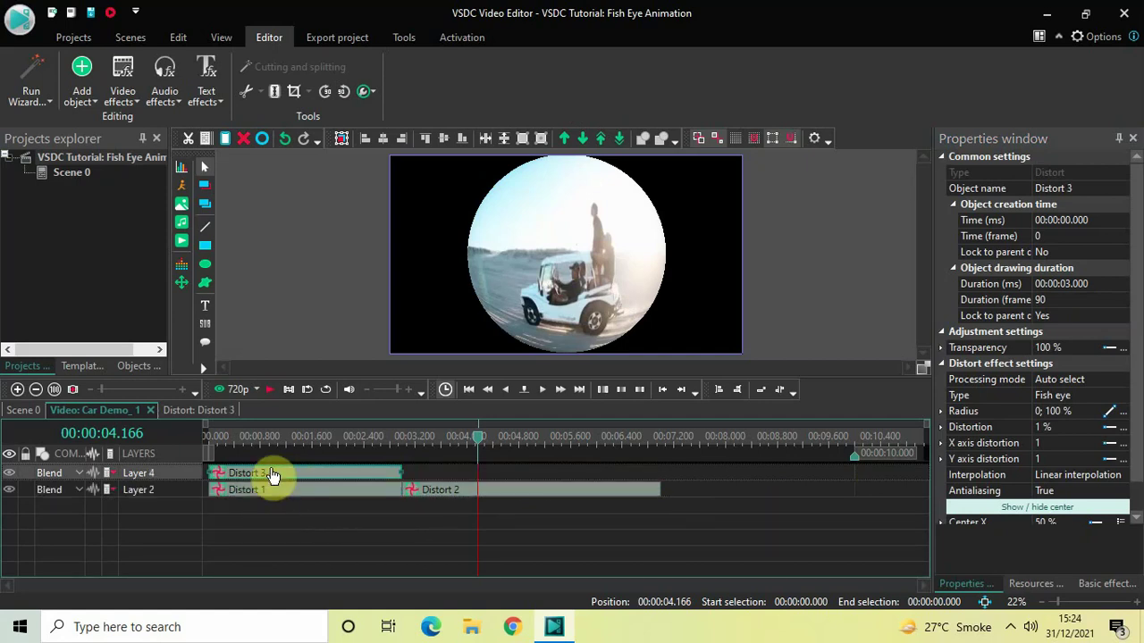
pyautogui.moveTo(273, 473); pyautogui.dragTo(327, 490)
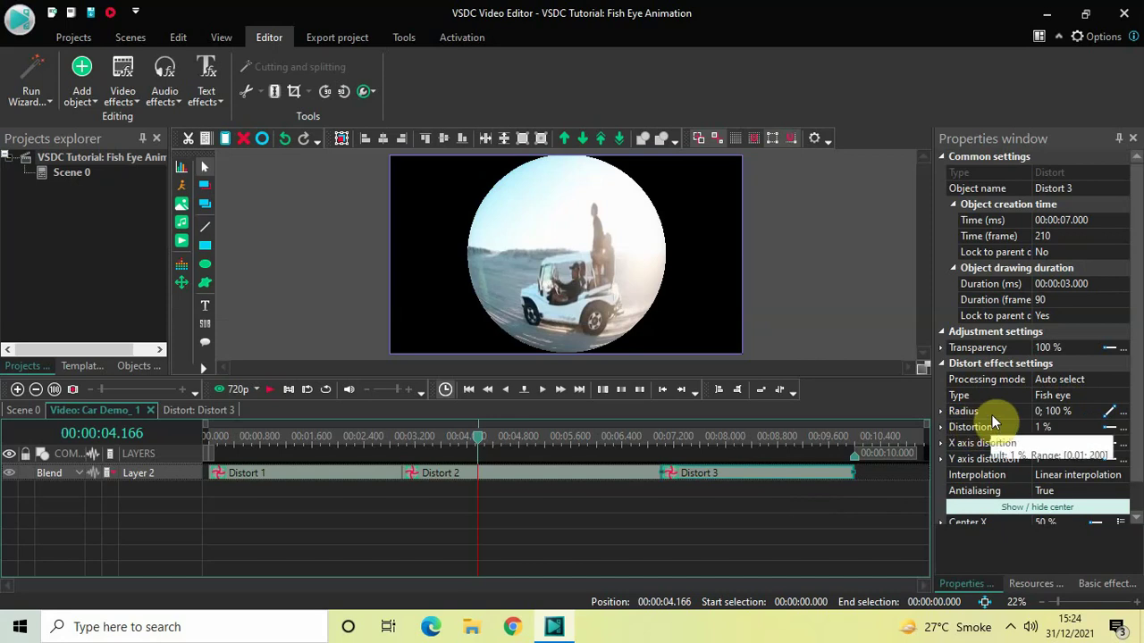
pyautogui.click(1082, 412)
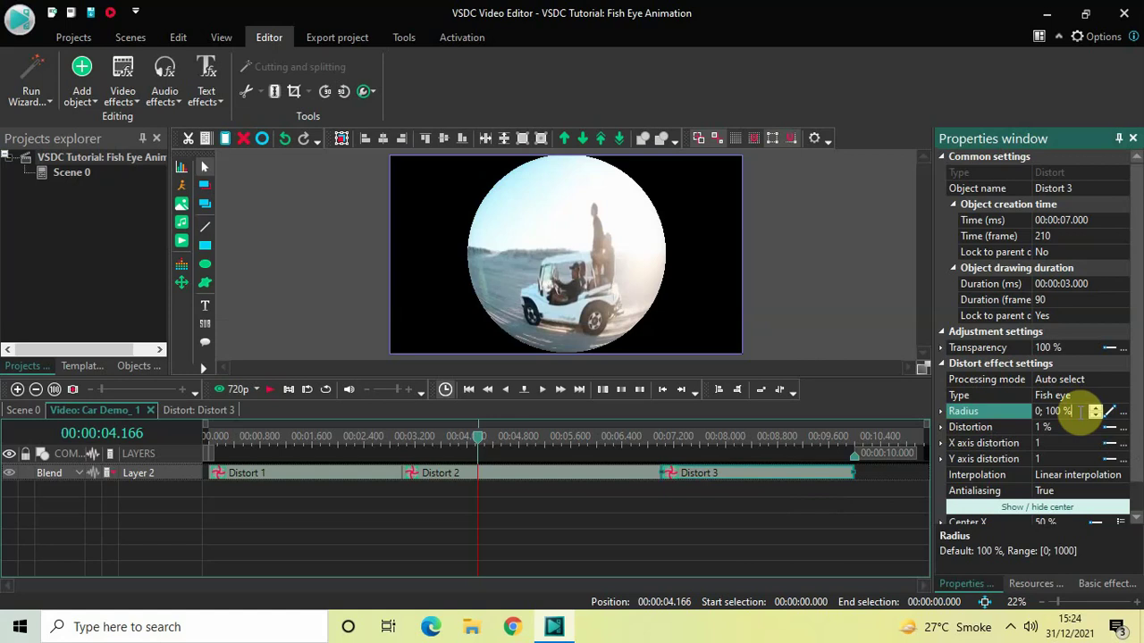
pyautogui.doubleClick(1081, 412)
pyautogui.press('BackSpace')
pyautogui.write('10')
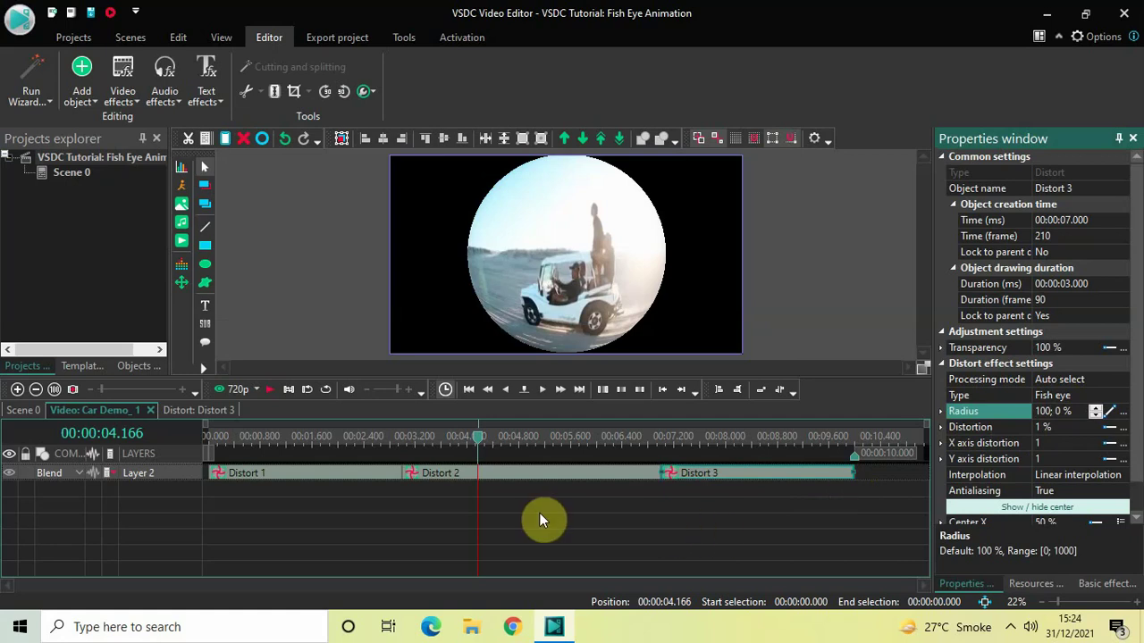
# Step: Play the project twice from the start to watch the fish eye grow, hold and shrink
pyautogui.click(206, 432)
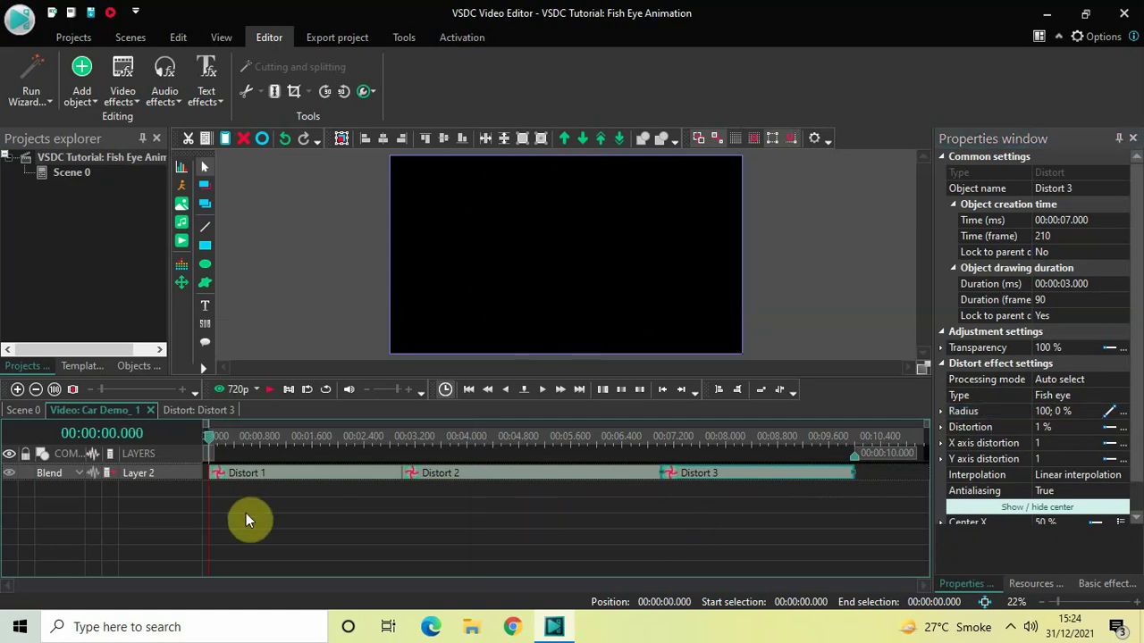
pyautogui.press('space')
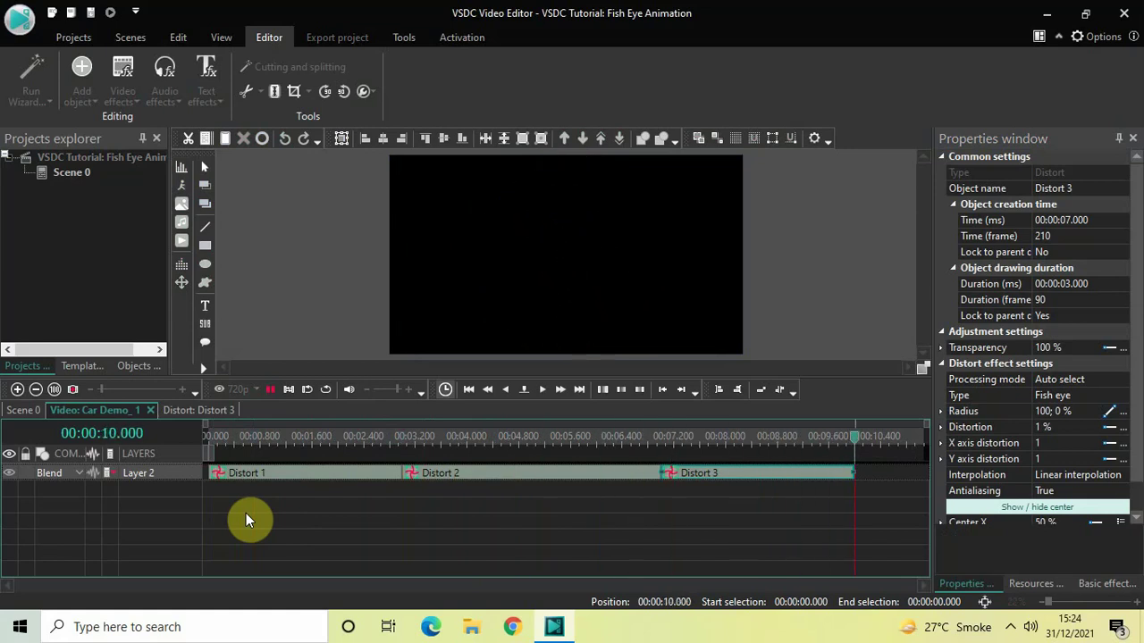
pyautogui.click(207, 438)
pyautogui.press('space')
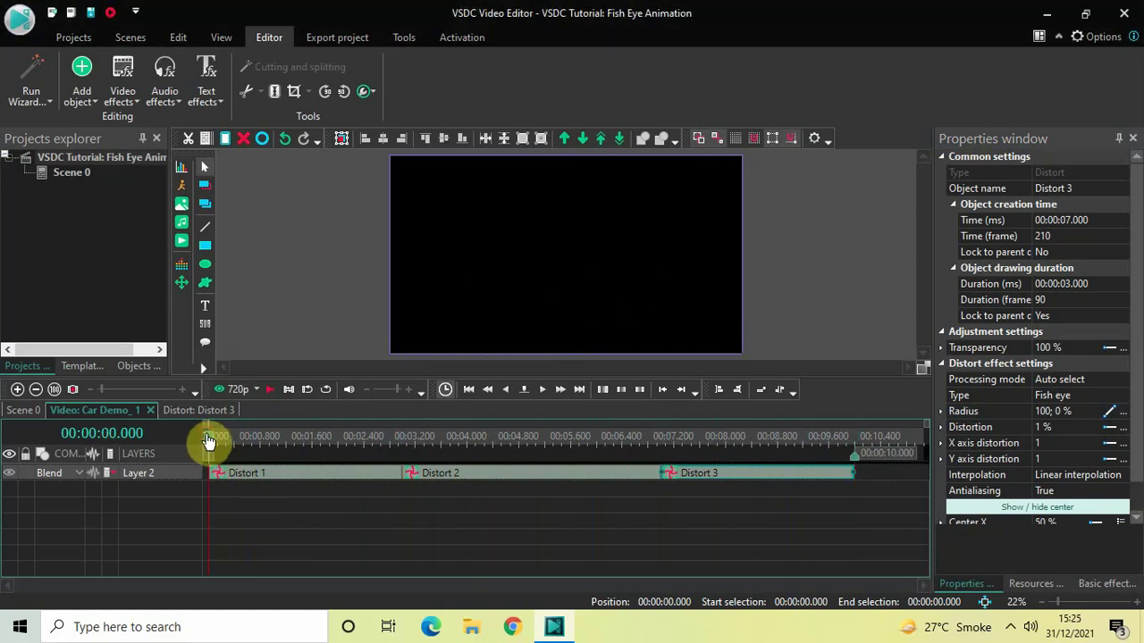